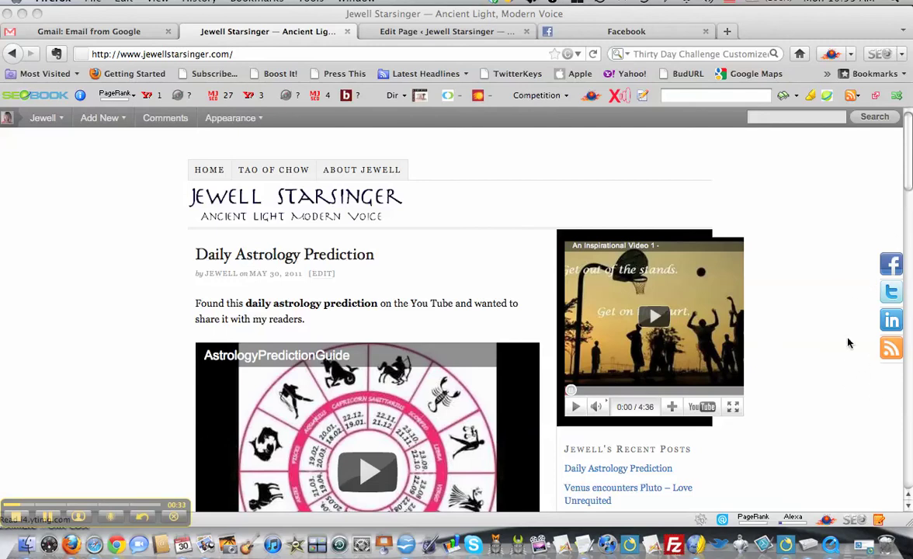
# Scroll through the live Jewell Starsinger site, then return to the About Jewell page editor.
pyautogui.scroll(-10, 799, 291)
pyautogui.scroll(-10, 799, 290)
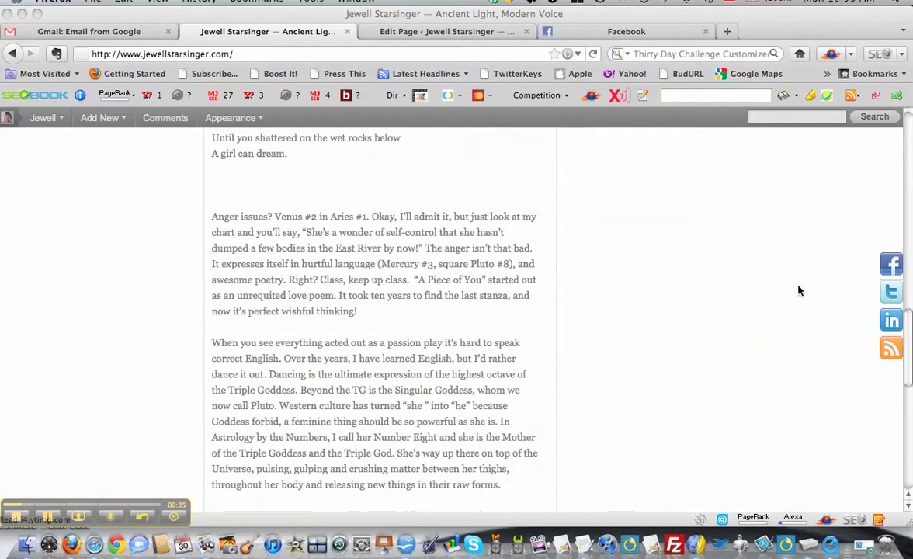
pyautogui.scroll(15, 800, 290)
pyautogui.scroll(5, 799, 290)
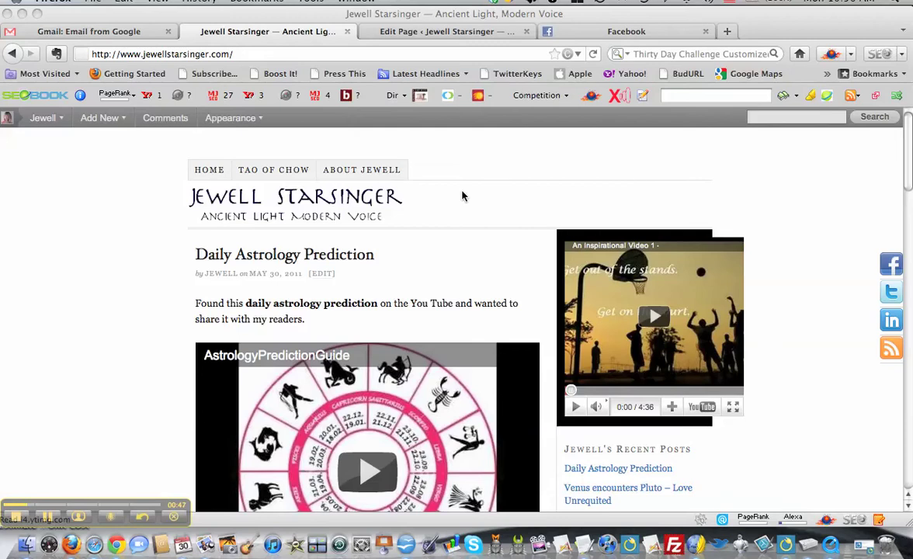
pyautogui.click(403, 31)
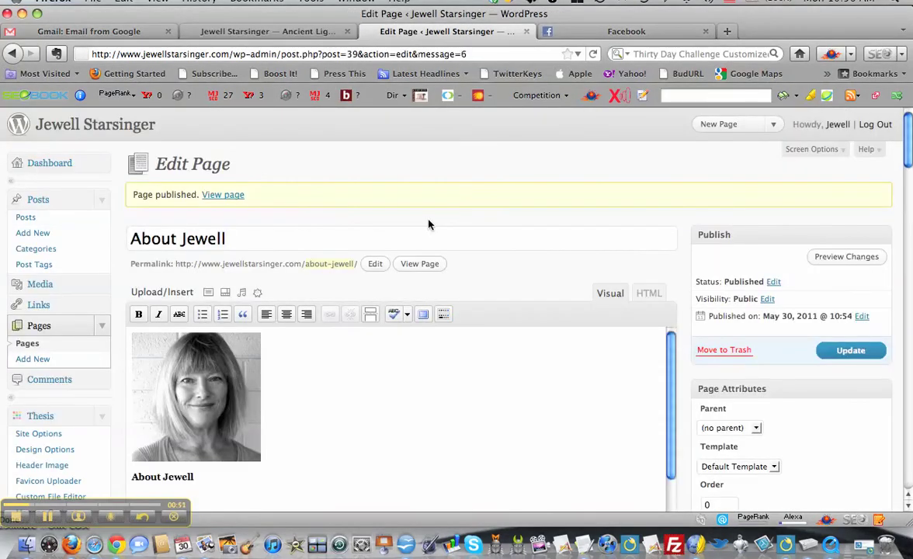
pyautogui.scroll(-3, 374, 355)
pyautogui.scroll(-1, 374, 355)
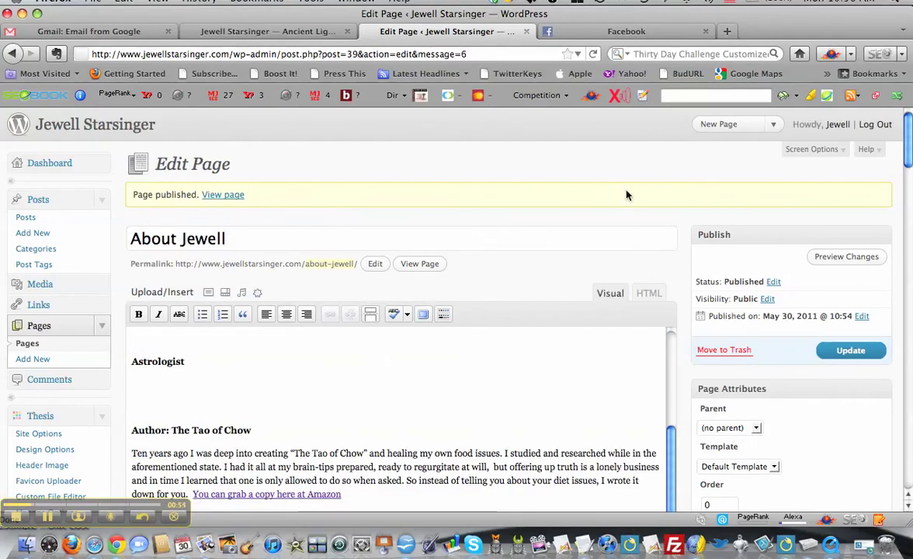
pyautogui.click(541, 381)
pyautogui.scroll(-10, 542, 381)
pyautogui.scroll(-2, 542, 381)
pyautogui.scroll(5, 542, 381)
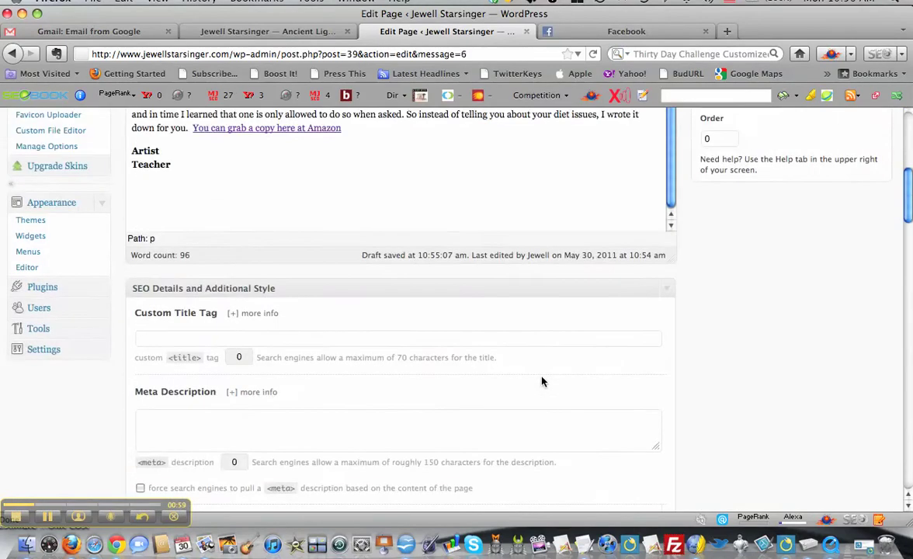
pyautogui.scroll(5, 541, 381)
pyautogui.scroll(2, 541, 381)
pyautogui.scroll(5, 451, 440)
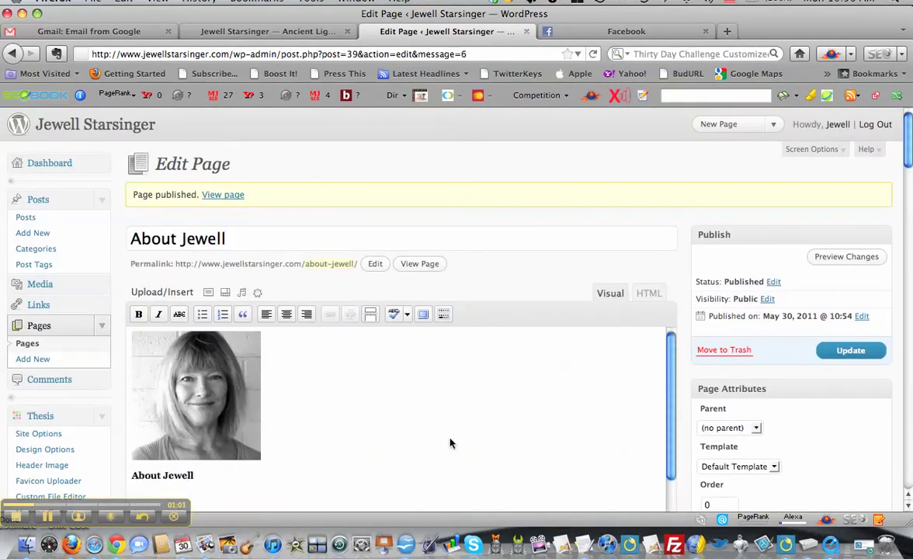
pyautogui.scroll(-2, 450, 443)
pyautogui.scroll(-2, 450, 443)
pyautogui.scroll(4, 450, 443)
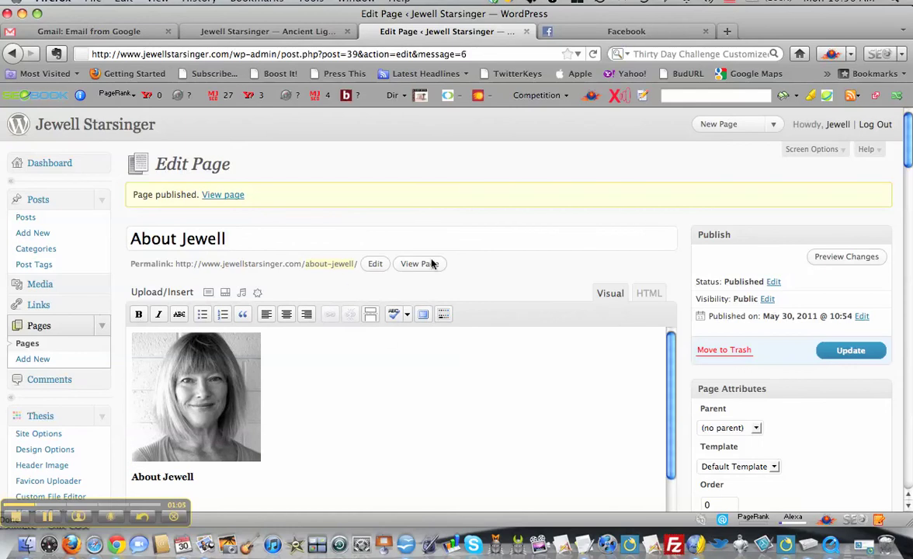
pyautogui.scroll(-5, 394, 165)
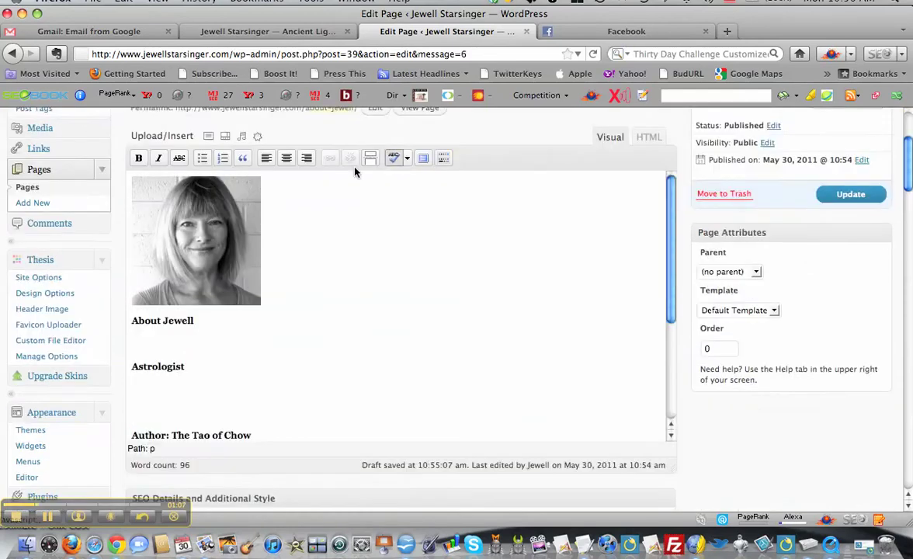
pyautogui.scroll(-2, 60, 272)
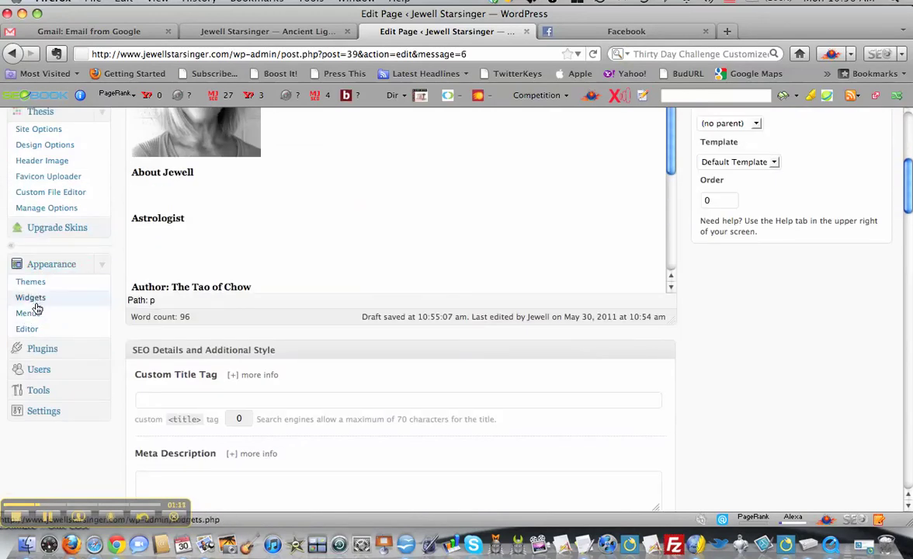
# On the Menus screen, assign Home Page Menu to the Primary Menu theme location.
pyautogui.click(31, 316)
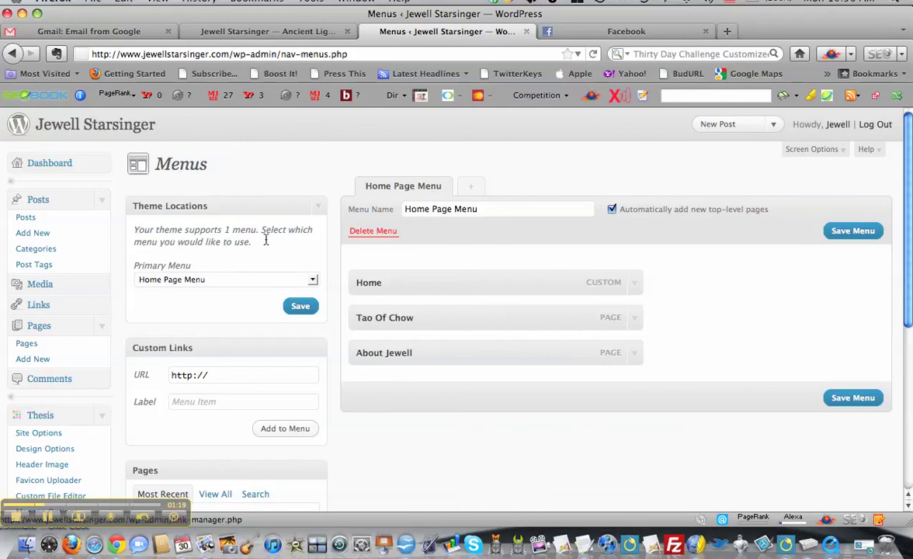
pyautogui.click(314, 282)
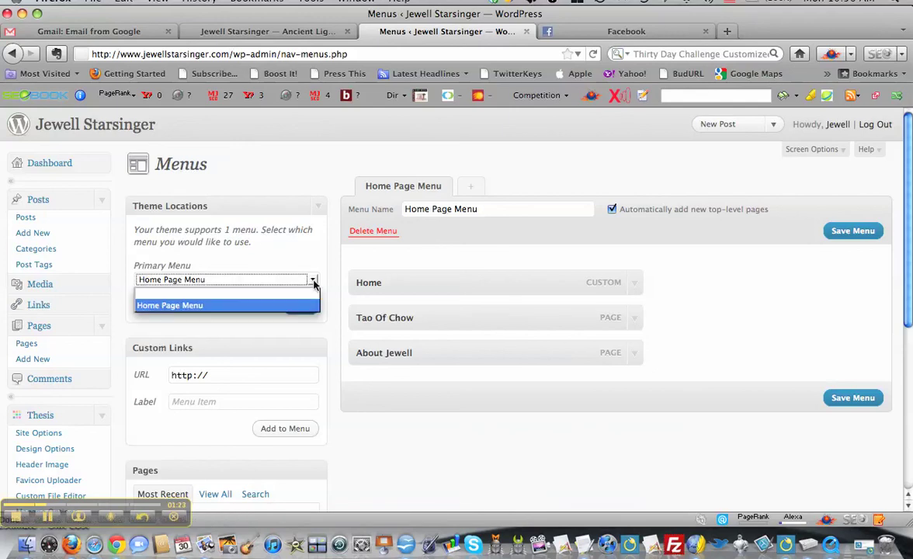
pyautogui.click(278, 306)
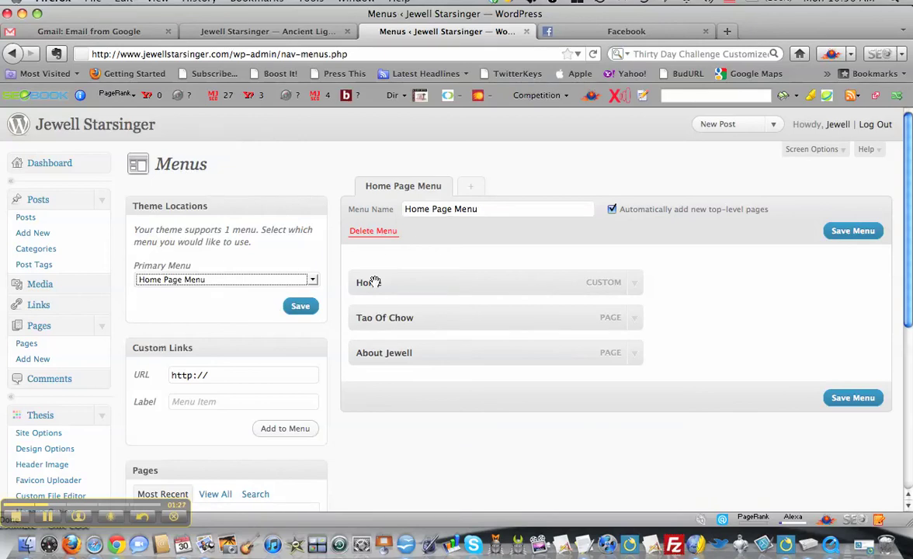
pyautogui.scroll(-3, 257, 291)
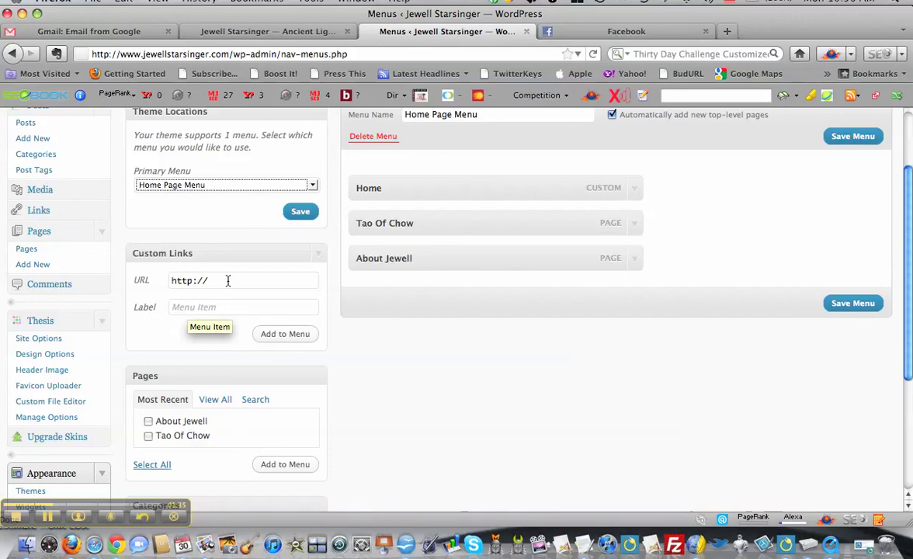
pyautogui.scroll(-2, 227, 280)
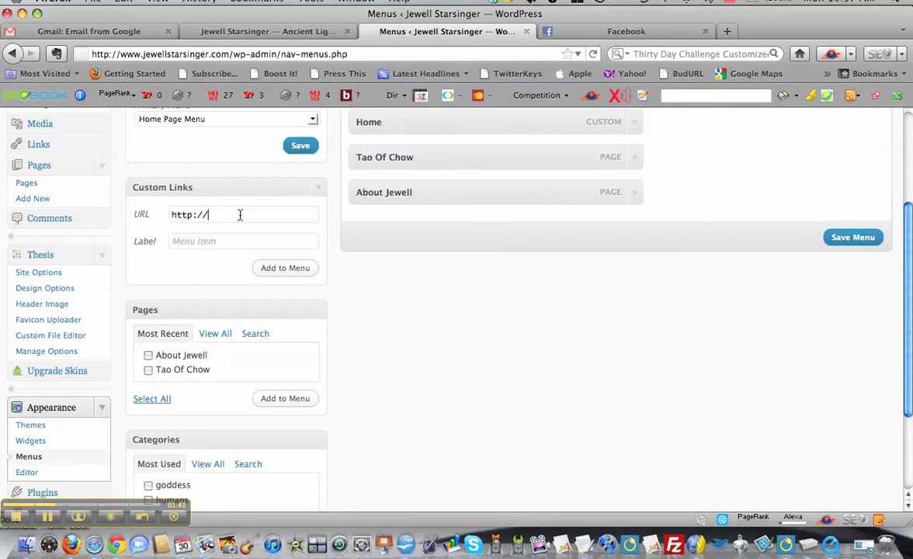
pyautogui.click(174, 240)
pyautogui.write('fabri')
pyautogui.write('c Ar')
pyautogui.press('BackSpace')
pyautogui.press('BackSpace')
pyautogui.press('BackSpace')
pyautogui.press('BackSpace')
pyautogui.press('BackSpace')
pyautogui.press('BackSpace')
pyautogui.press('BackSpace')
pyautogui.scroll(4, 247, 330)
pyautogui.scroll(-4, 247, 332)
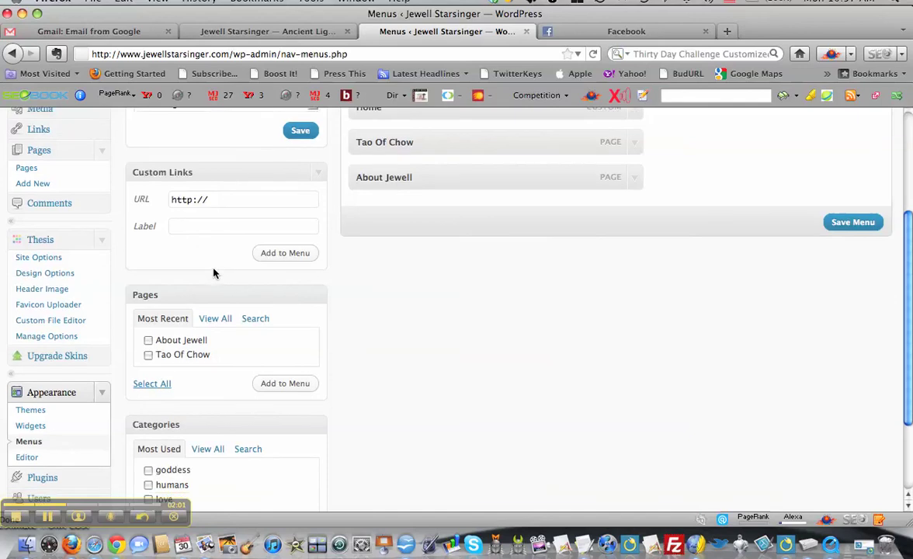
pyautogui.scroll(-2, 214, 272)
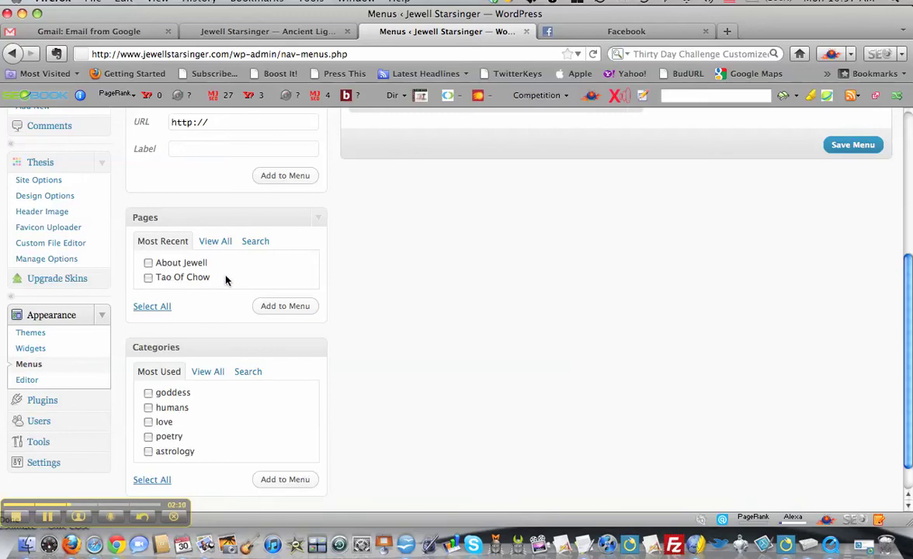
pyautogui.scroll(-2, 229, 280)
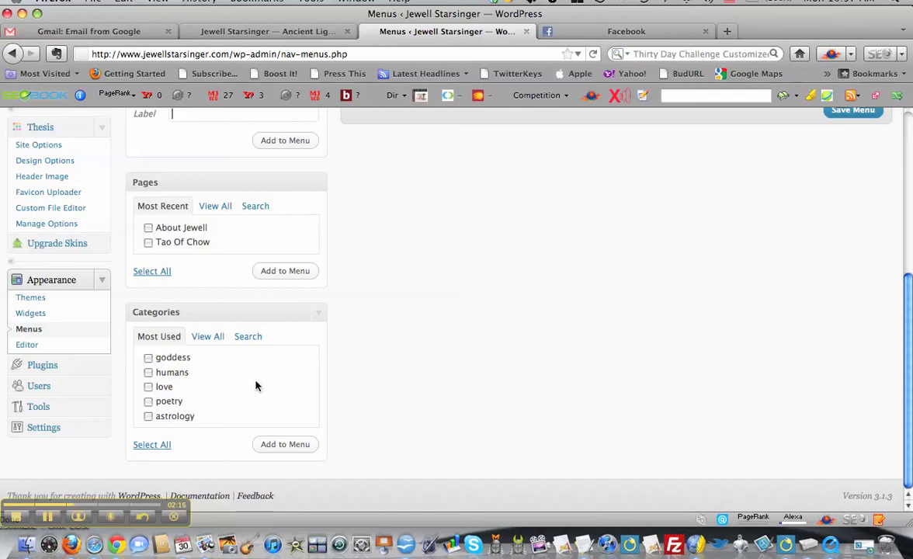
pyautogui.scroll(8, 256, 385)
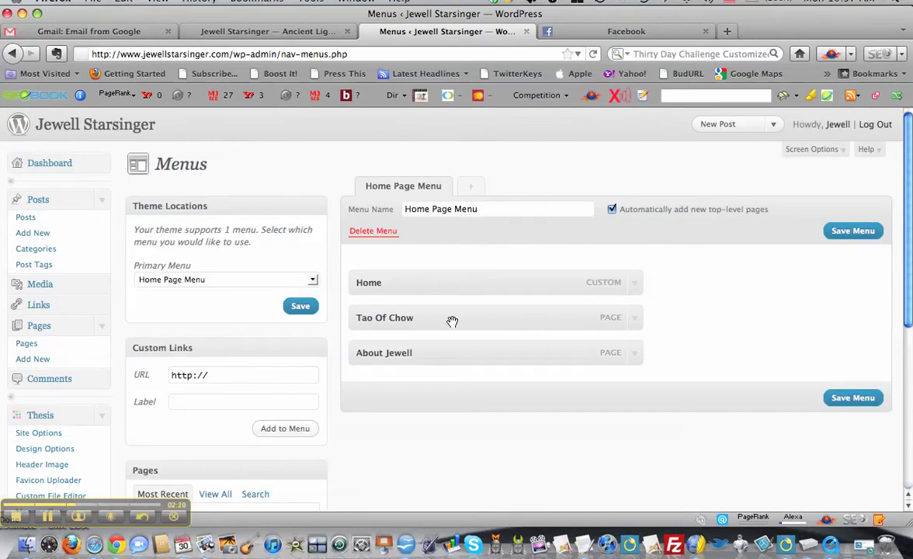
# Order the menu items as Home, Tao Of Chow, About Jewell, then view the live homepage.
pyautogui.moveTo(451, 321); pyautogui.dragTo(451, 280)
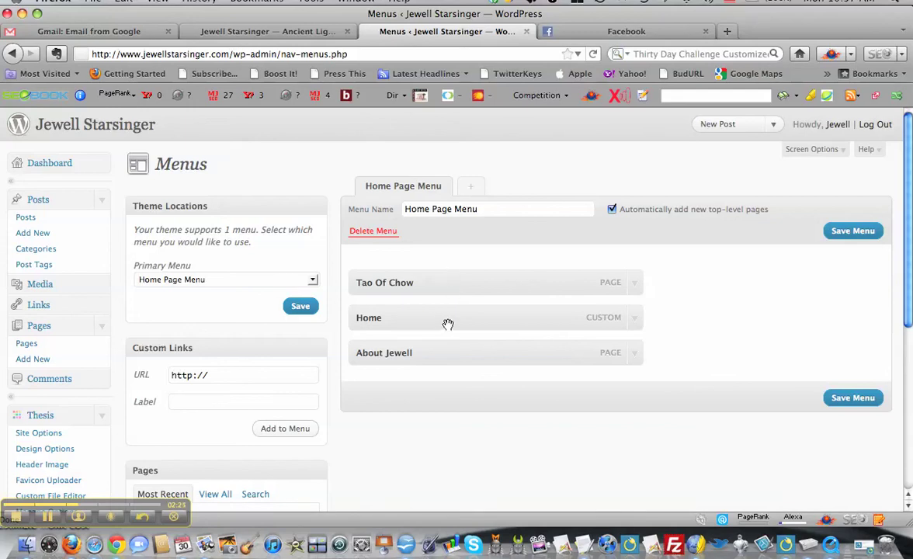
pyautogui.moveTo(448, 324)
pyautogui.mouseDown()
pyautogui.moveTo(448, 287)
pyautogui.moveTo(457, 335)
pyautogui.moveTo(446, 316)
pyautogui.mouseUp()
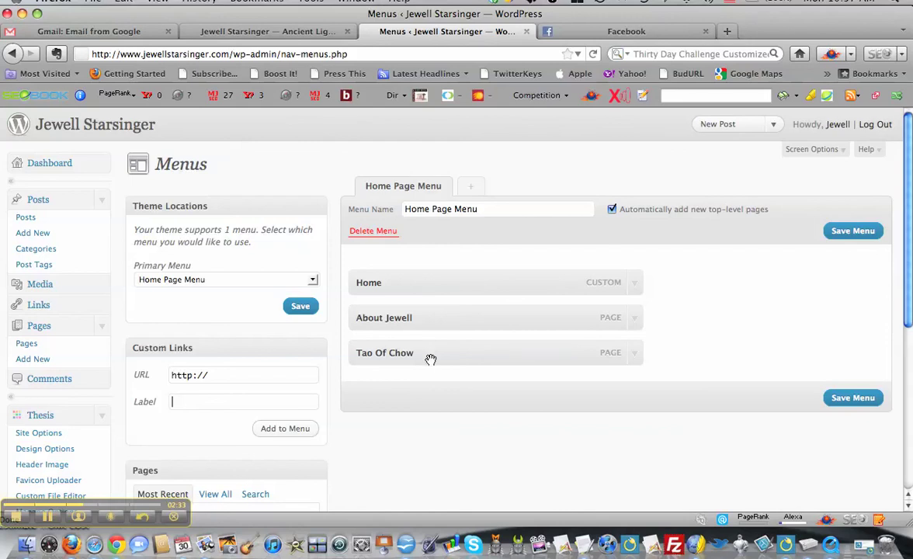
pyautogui.moveTo(427, 355); pyautogui.dragTo(432, 316)
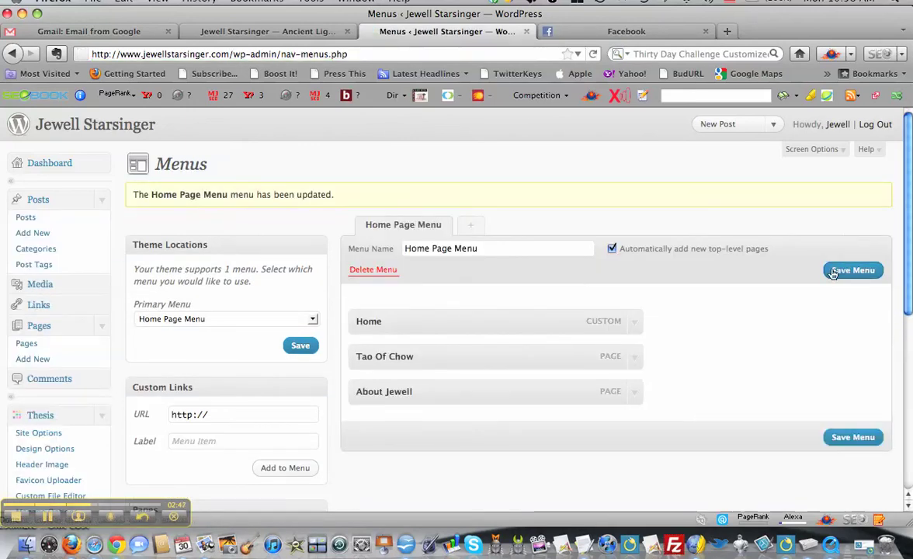
pyautogui.click(263, 33)
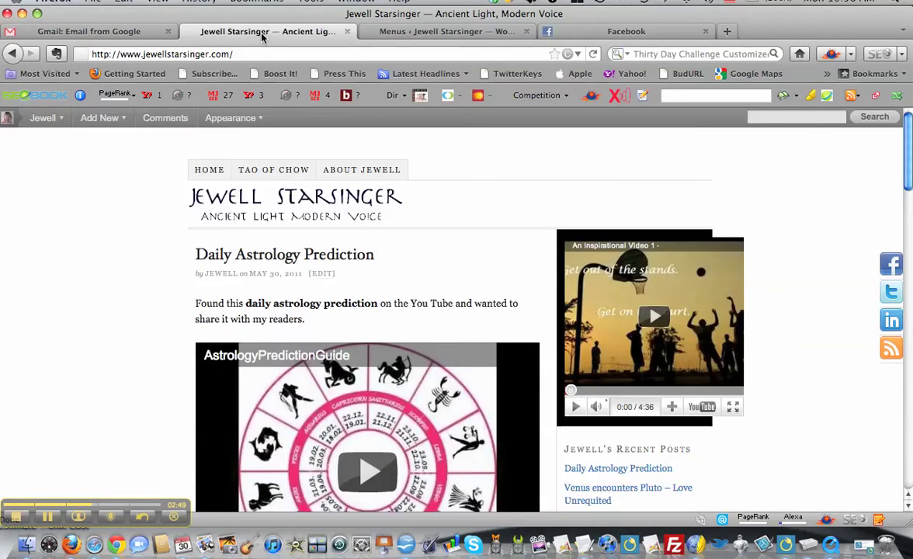
# Reload the homepage to show the new menu, then browse the Tao Of Chow page.
pyautogui.click(594, 56)
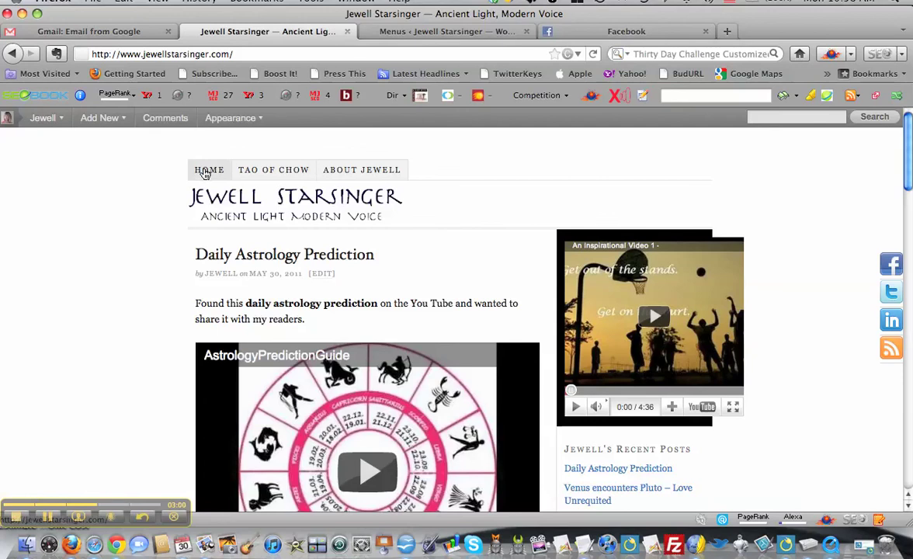
pyautogui.click(268, 170)
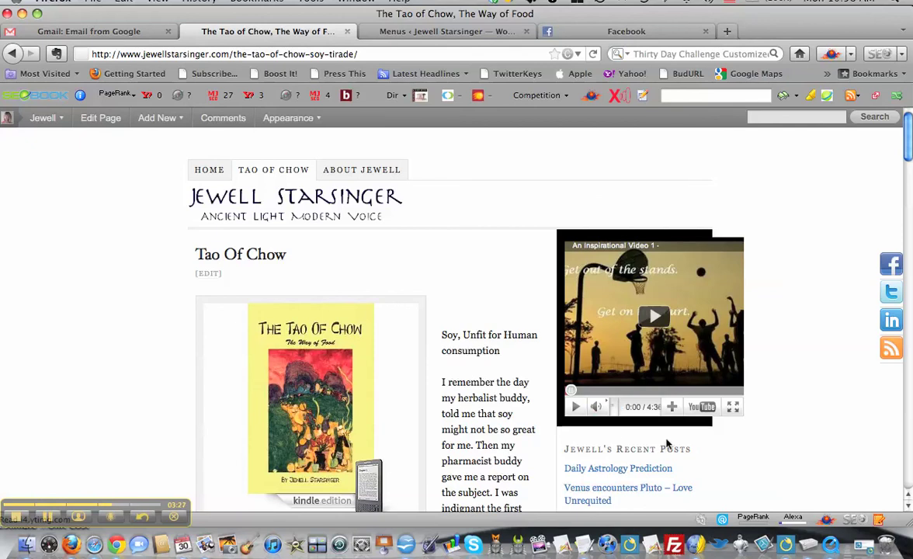
pyautogui.scroll(-1, 501, 355)
pyautogui.scroll(-5, 501, 355)
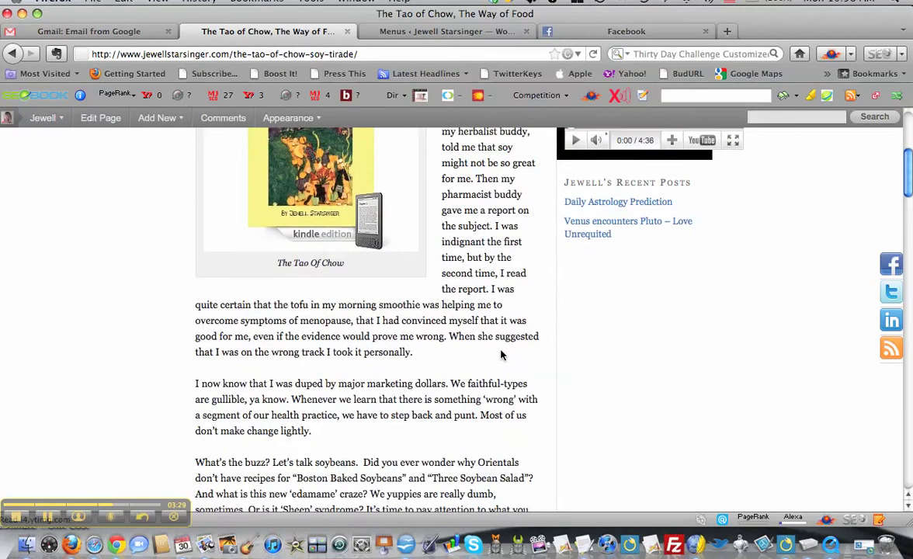
pyautogui.scroll(-3, 500, 355)
pyautogui.scroll(-4, 500, 355)
pyautogui.scroll(-5, 500, 355)
pyautogui.scroll(4, 500, 354)
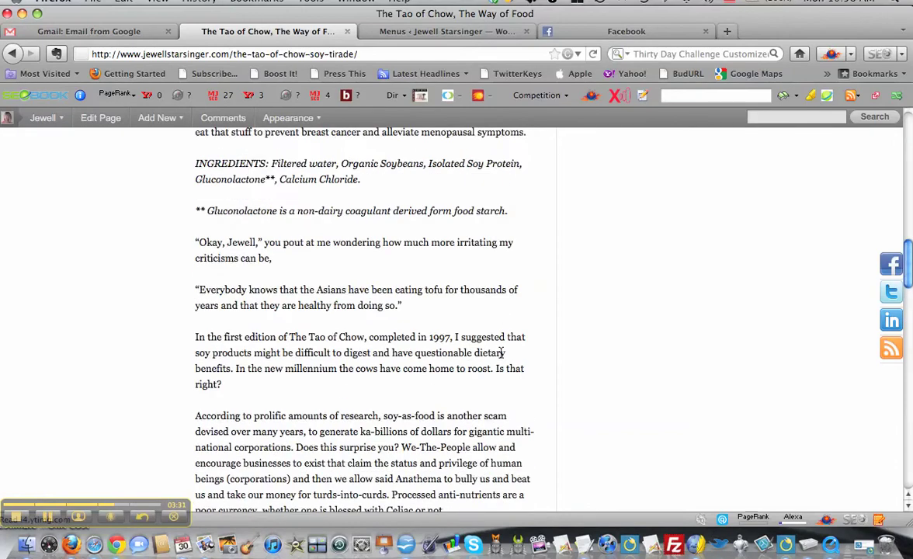
pyautogui.scroll(10, 501, 355)
pyautogui.scroll(4, 501, 351)
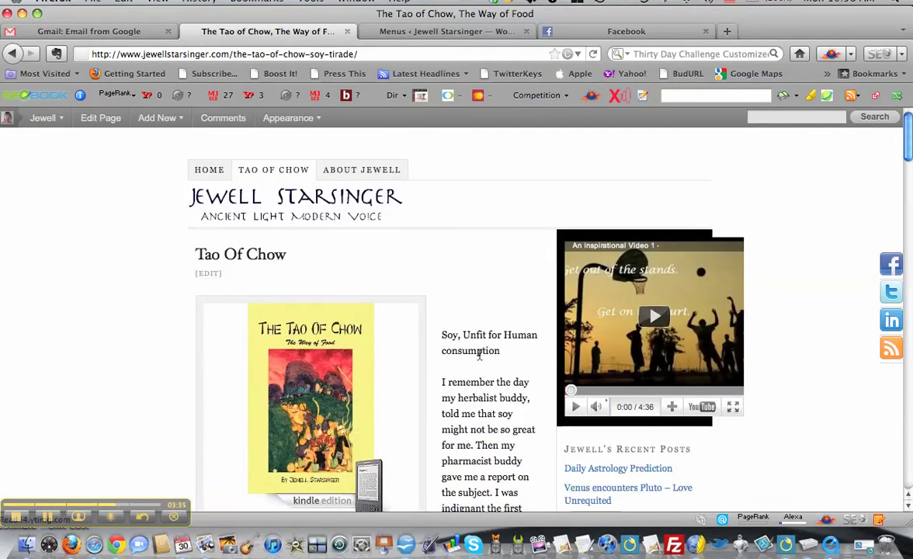
pyautogui.scroll(-3, 388, 365)
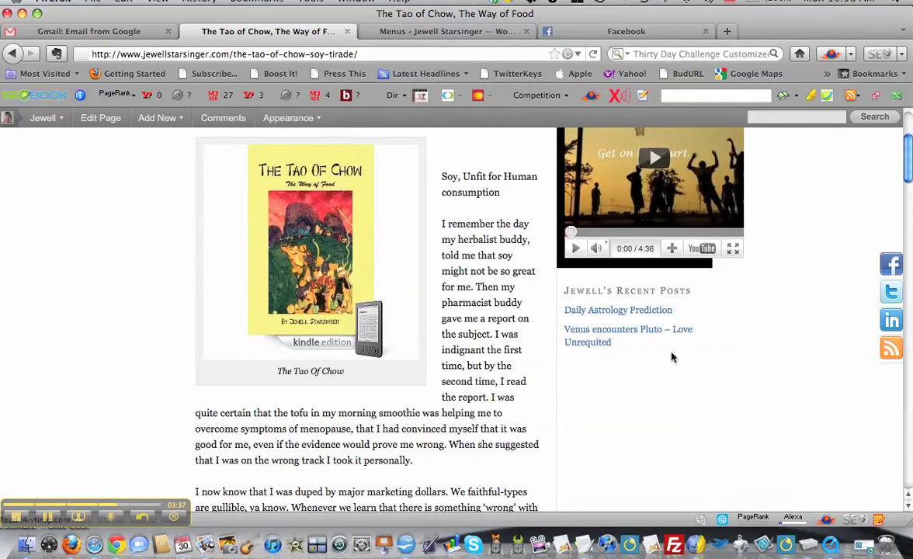
pyautogui.scroll(3, 425, 392)
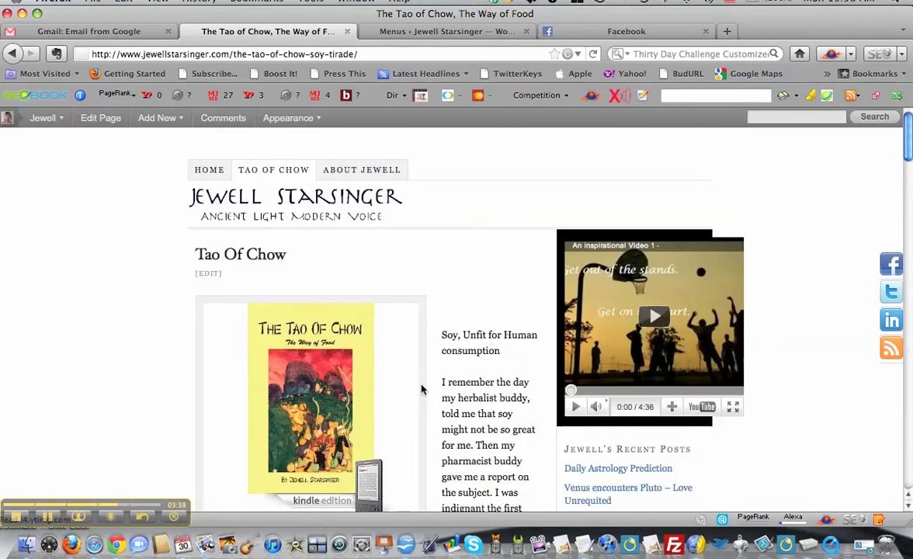
pyautogui.click(433, 33)
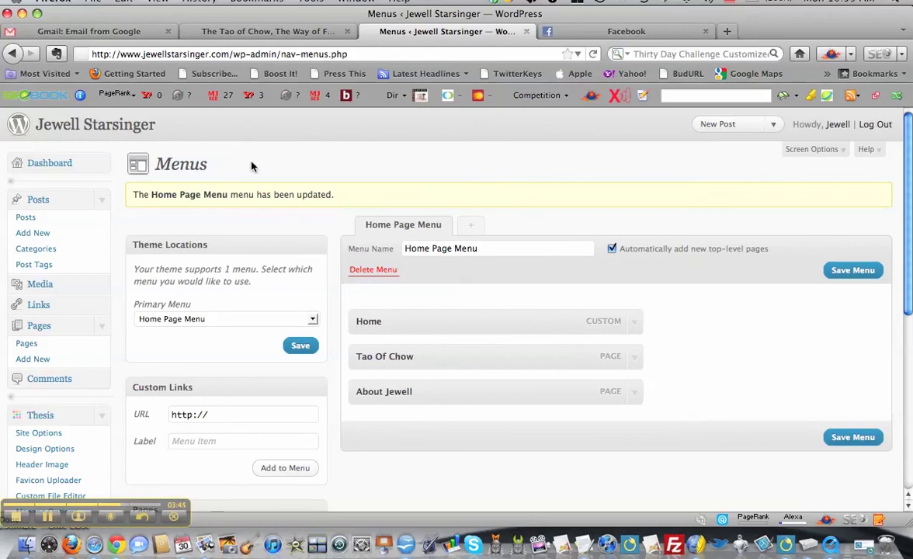
# Open Thesis Design Options and expand the Columns settings showing 2 columns and 480 px content width.
pyautogui.scroll(-2, 250, 165)
pyautogui.scroll(-2, 251, 165)
pyautogui.scroll(-2, 251, 165)
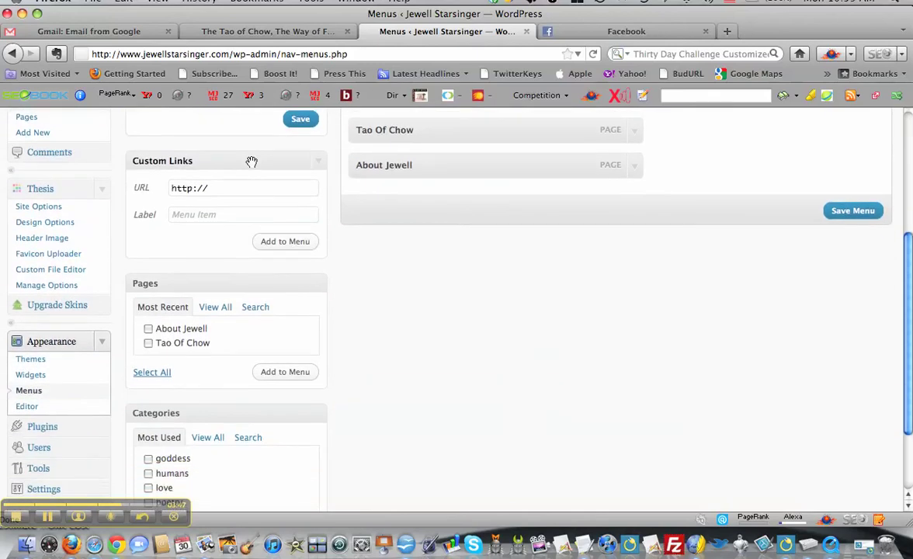
pyautogui.click(34, 225)
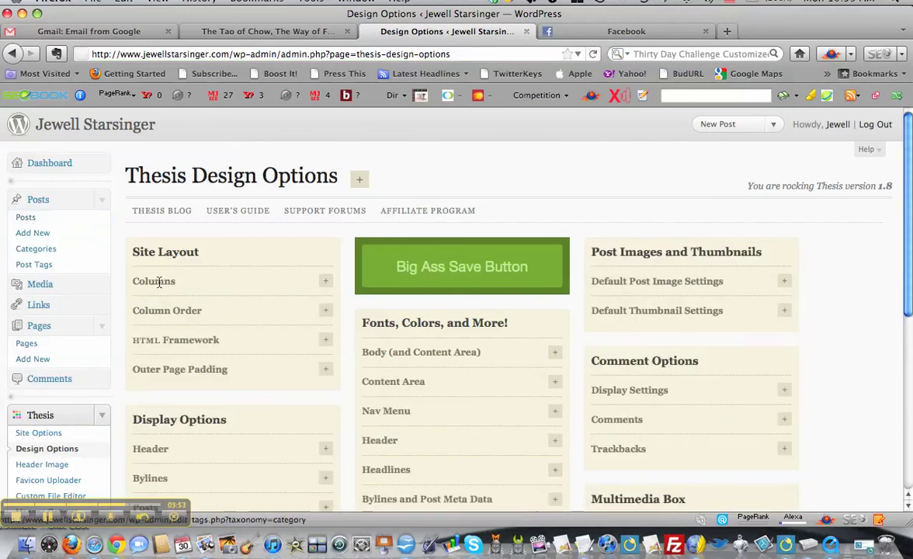
pyautogui.scroll(-2, 257, 238)
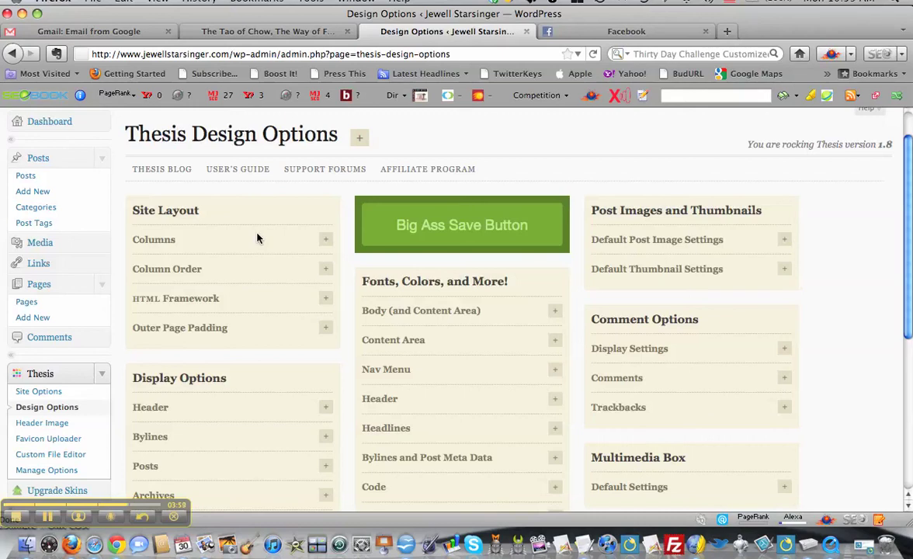
pyautogui.scroll(-3, 257, 239)
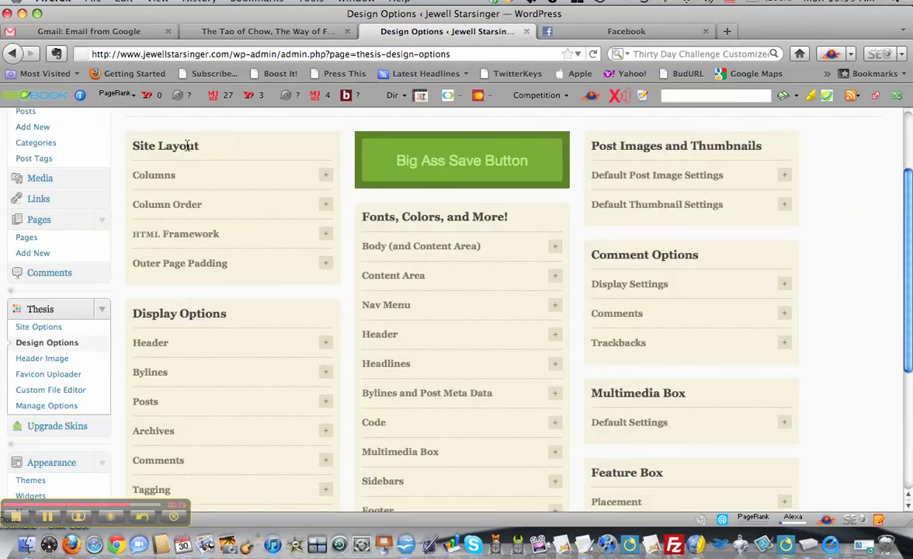
pyautogui.click(325, 176)
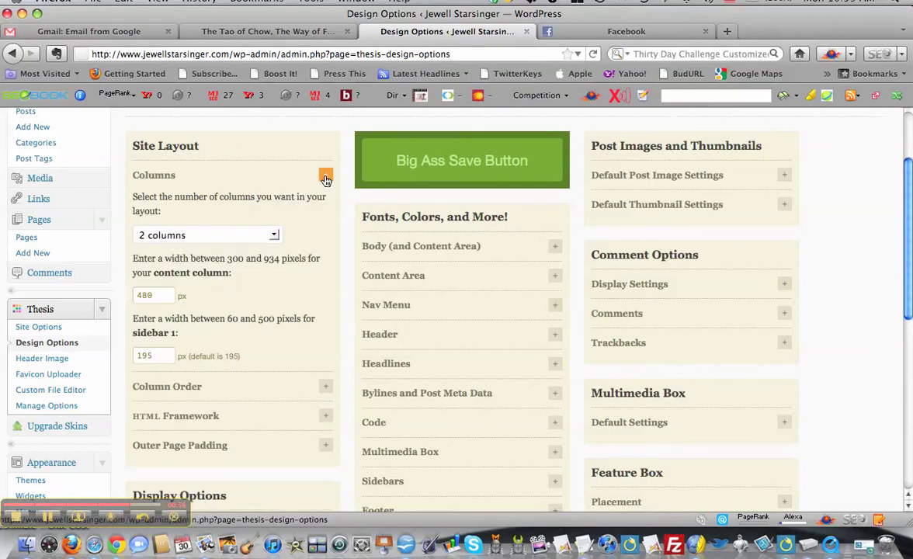
pyautogui.click(273, 236)
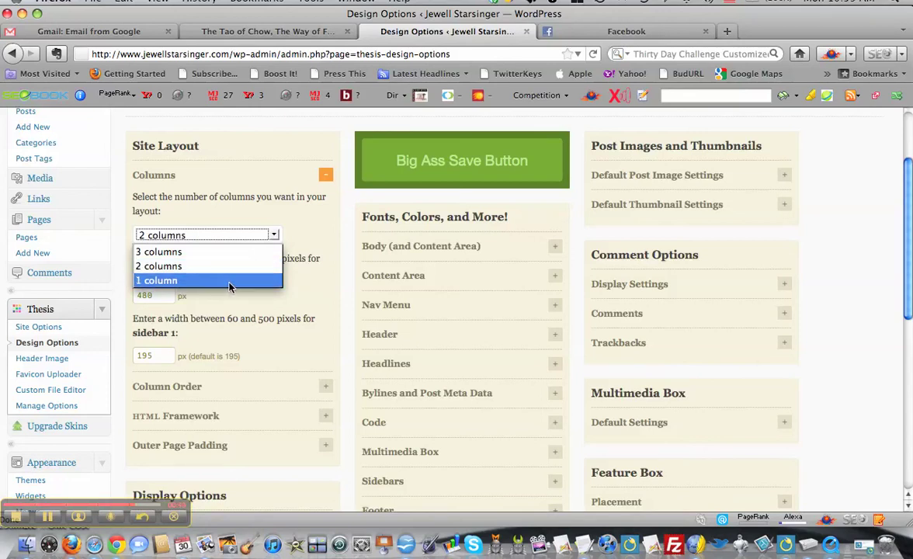
pyautogui.click(304, 206)
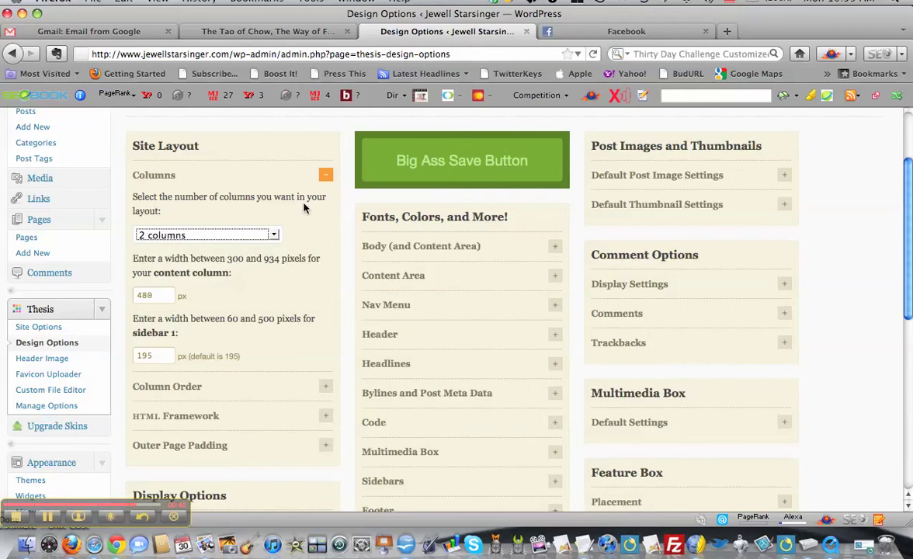
pyautogui.click(325, 175)
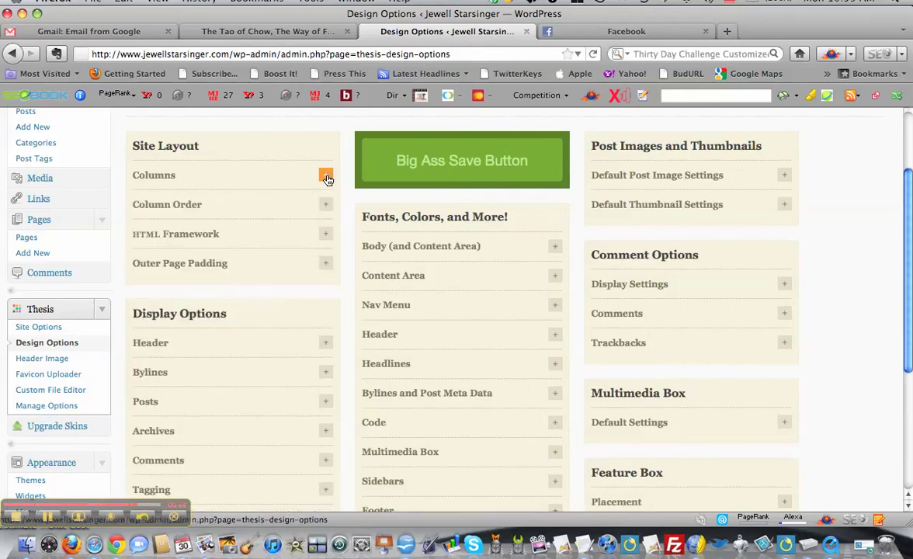
pyautogui.scroll(-1, 283, 226)
pyautogui.scroll(-5, 282, 226)
pyautogui.scroll(5, 282, 226)
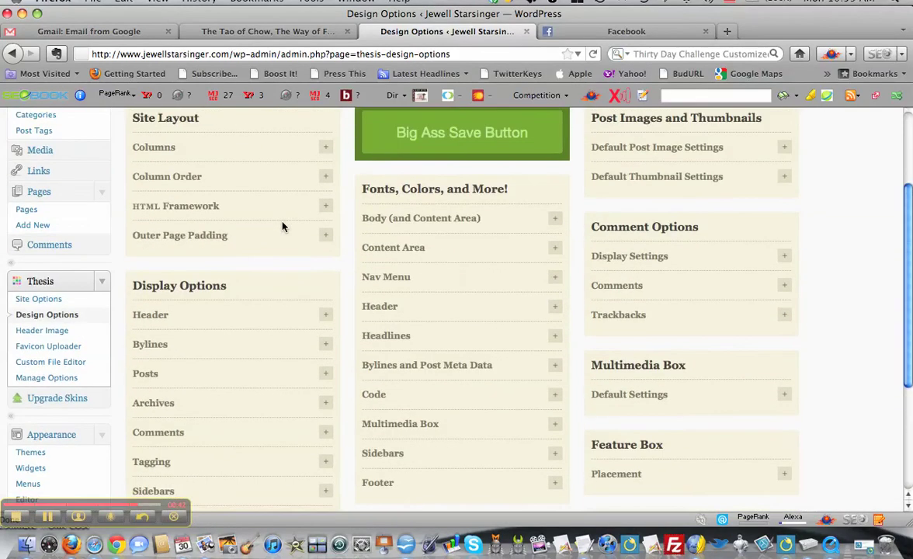
pyautogui.scroll(-1, 283, 226)
pyautogui.scroll(5, 282, 226)
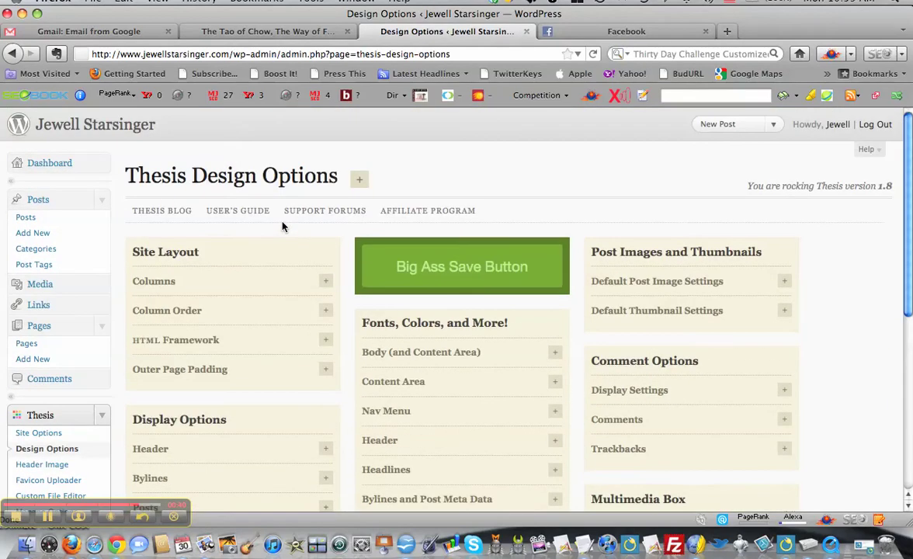